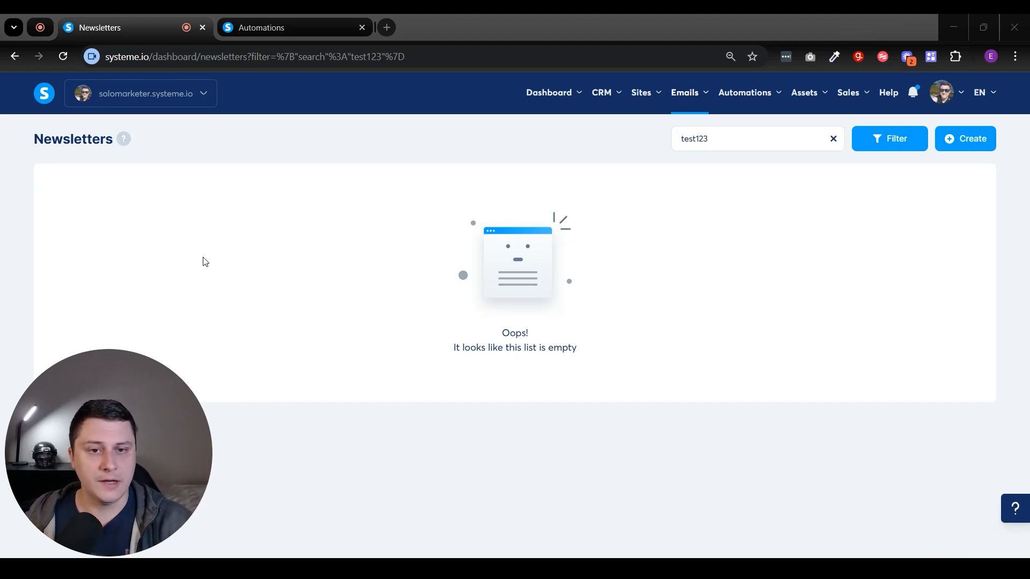
# Create a newsletter with the subject "Test 12345", keeping the visual editor and the preselected template
pyautogui.moveTo(681, 111)
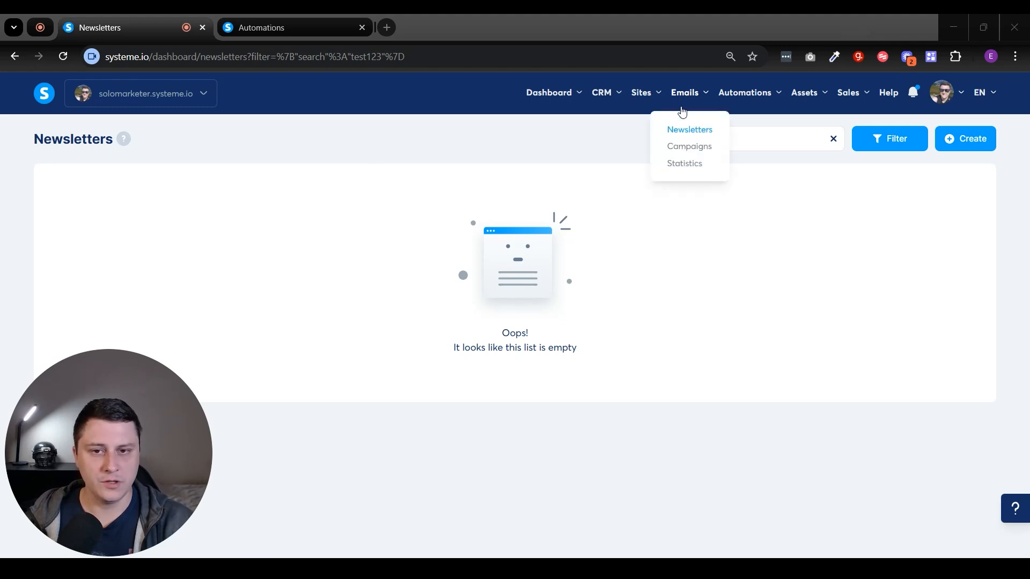
pyautogui.click(953, 142)
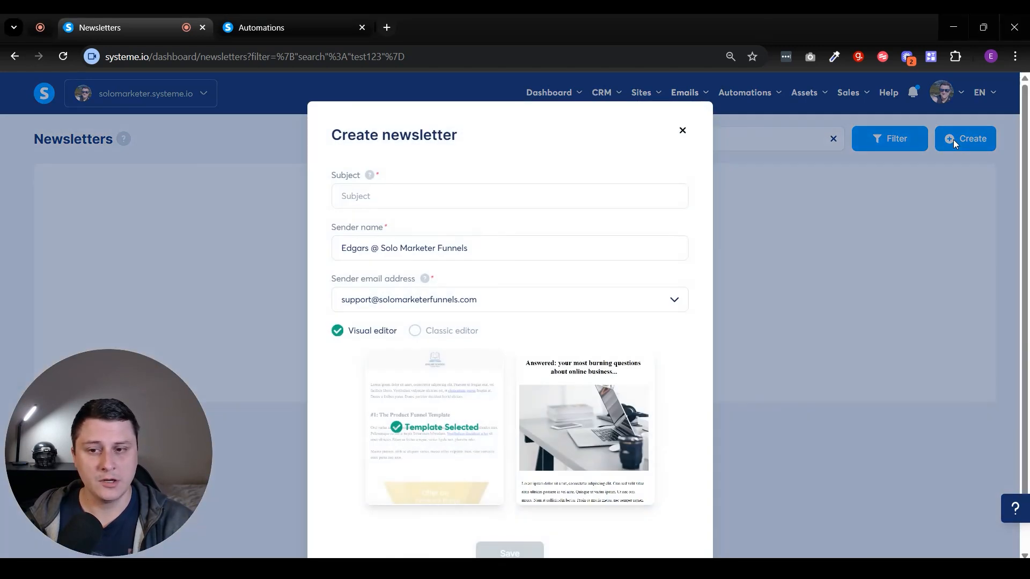
pyautogui.click(400, 194)
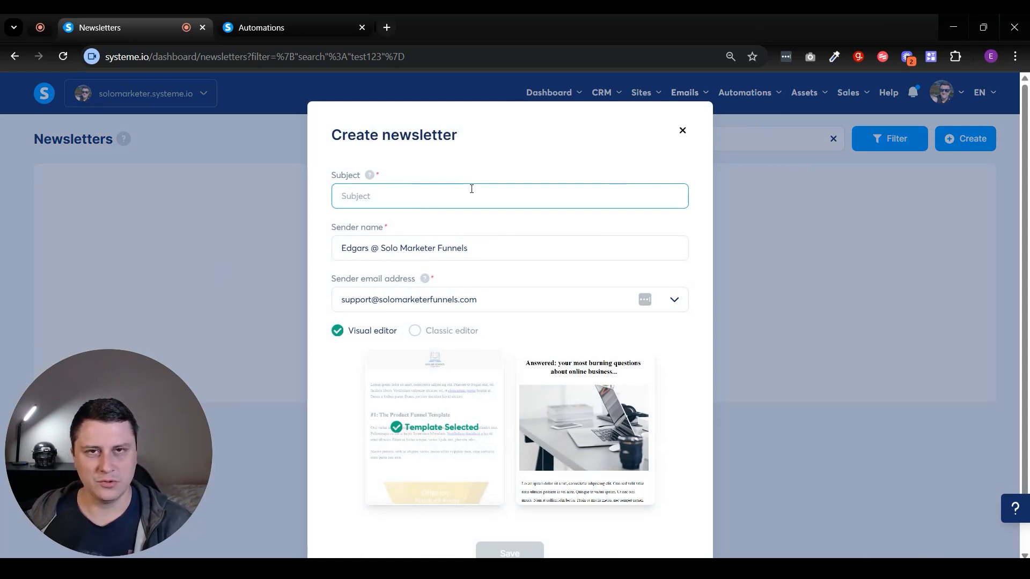
pyautogui.write('Test 12345')
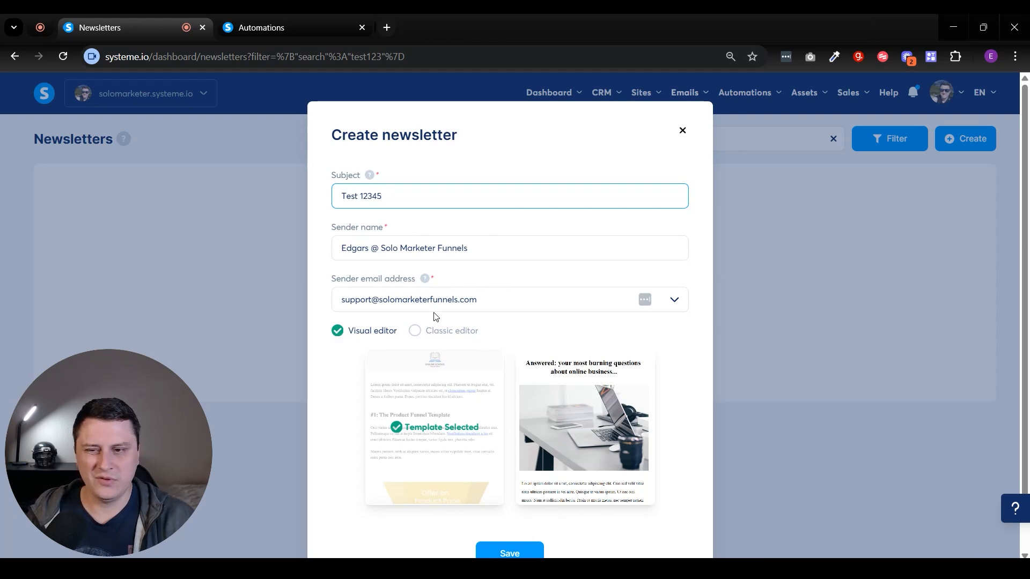
pyautogui.scroll(-1, 483, 354)
pyautogui.click(510, 494)
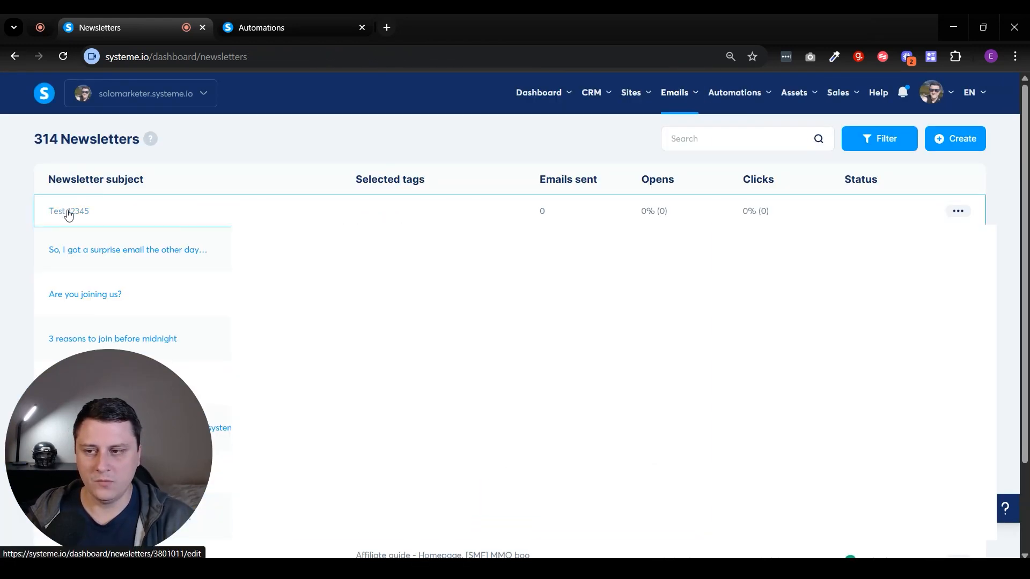
# Open the "Test 12345" newsletter for editing and review its template body down to the footer
pyautogui.click(70, 214)
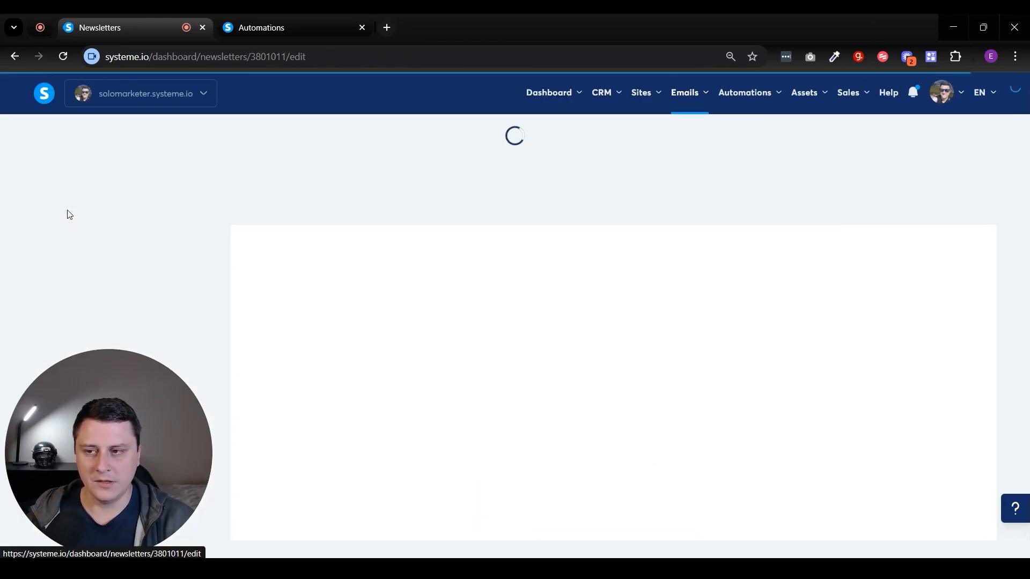
pyautogui.click(100, 534)
pyautogui.moveTo(111, 477); pyautogui.dragTo(989, 237)
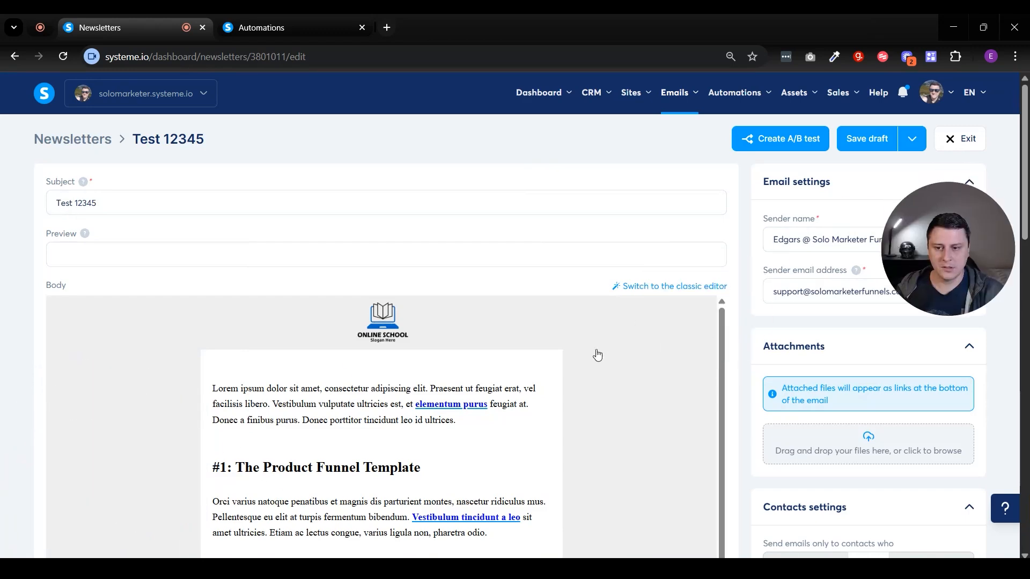
pyautogui.scroll(-14, 622, 357)
pyautogui.scroll(7, 468, 271)
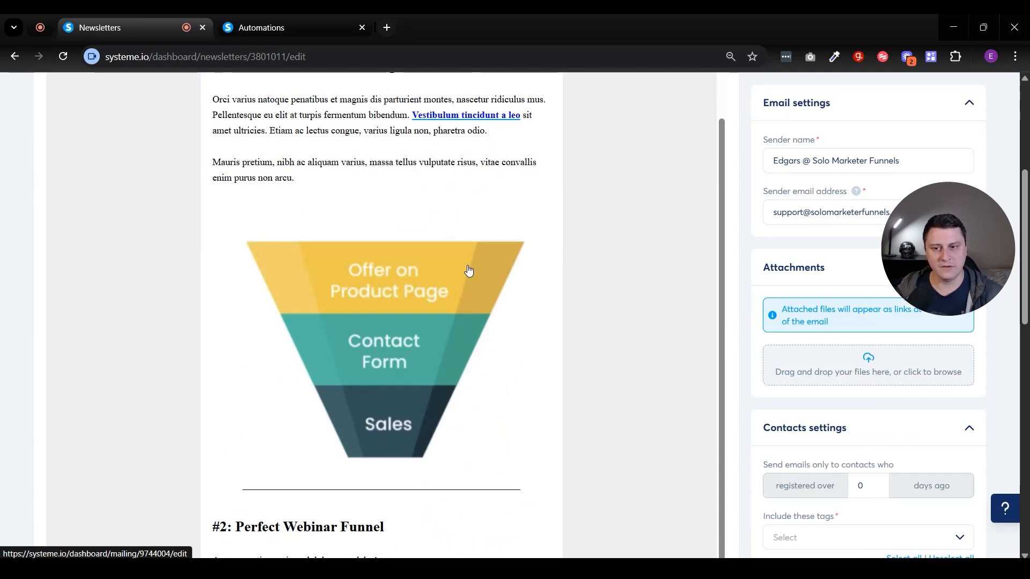
pyautogui.scroll(-20, 468, 271)
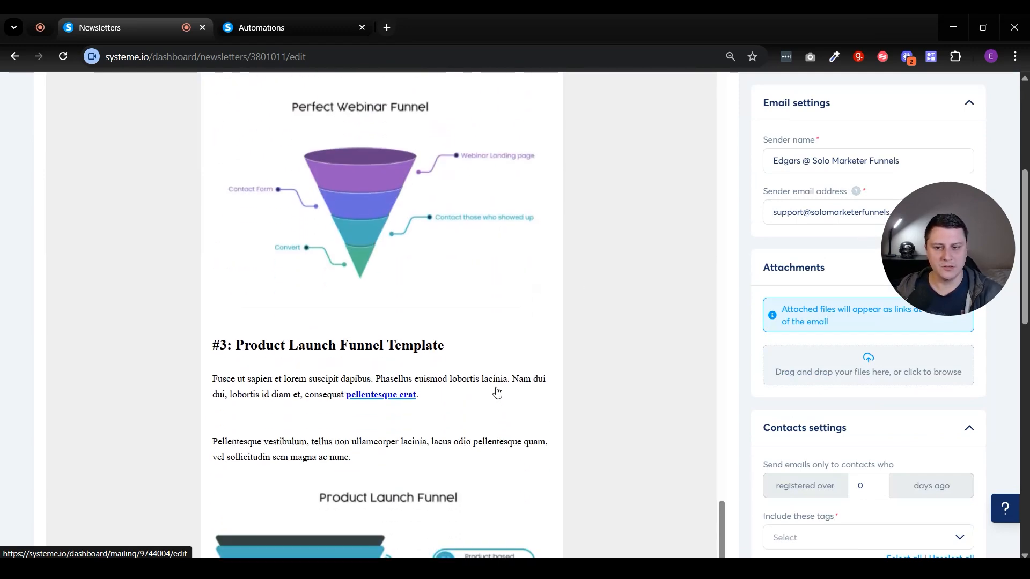
pyautogui.scroll(-5, 409, 411)
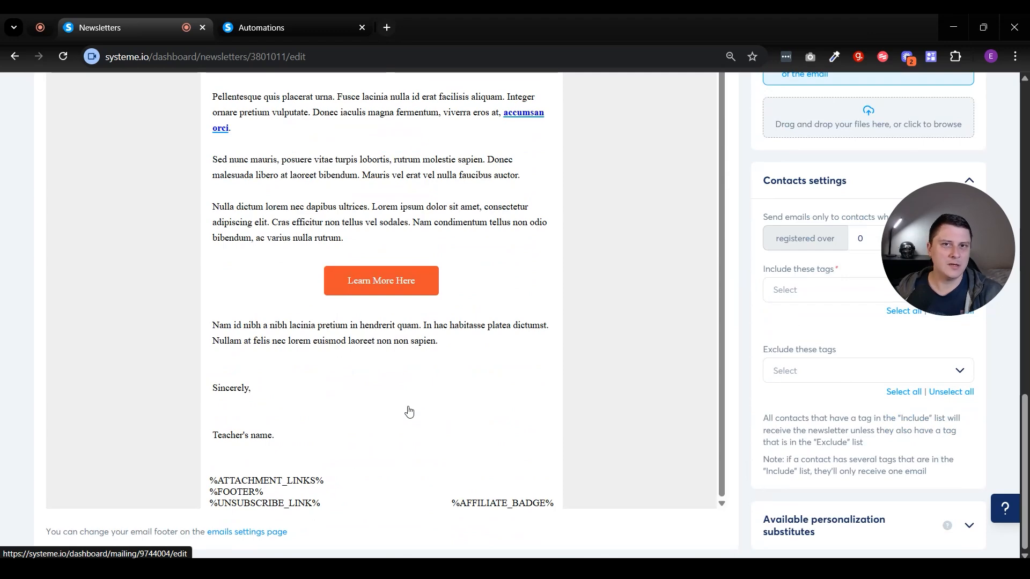
pyautogui.click(382, 278)
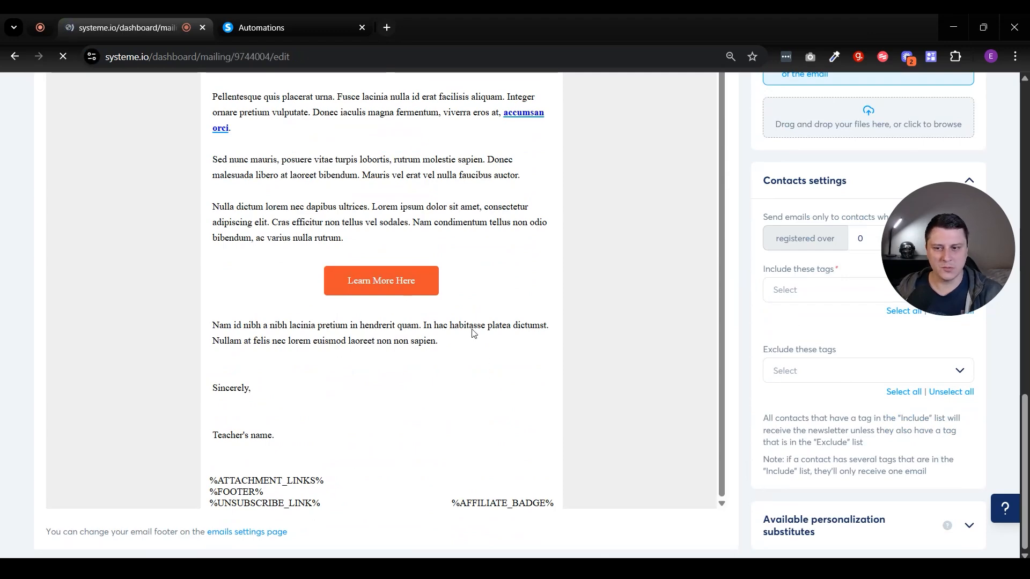
pyautogui.scroll(-8, 547, 429)
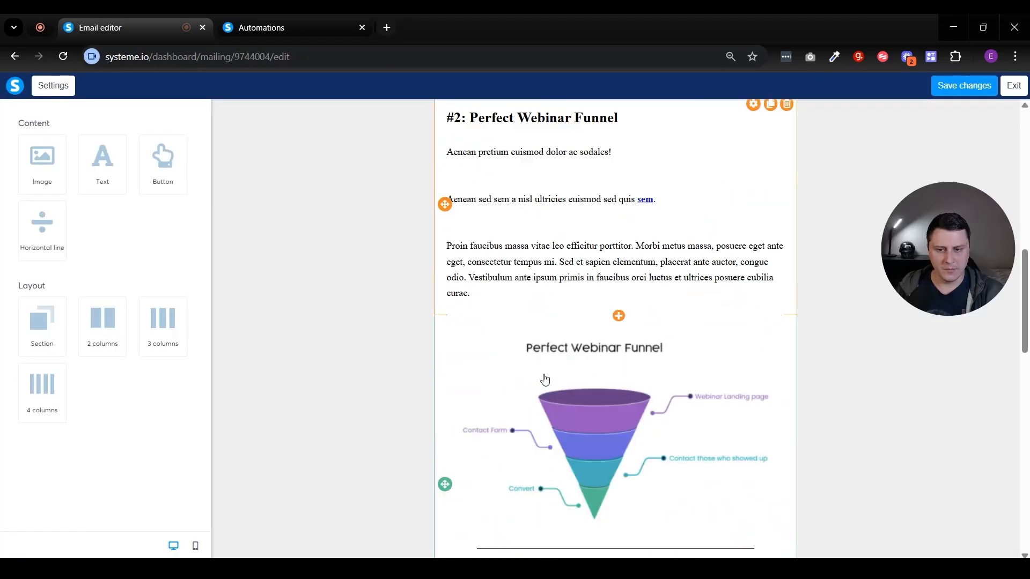
pyautogui.scroll(-10, 544, 380)
pyautogui.click(603, 362)
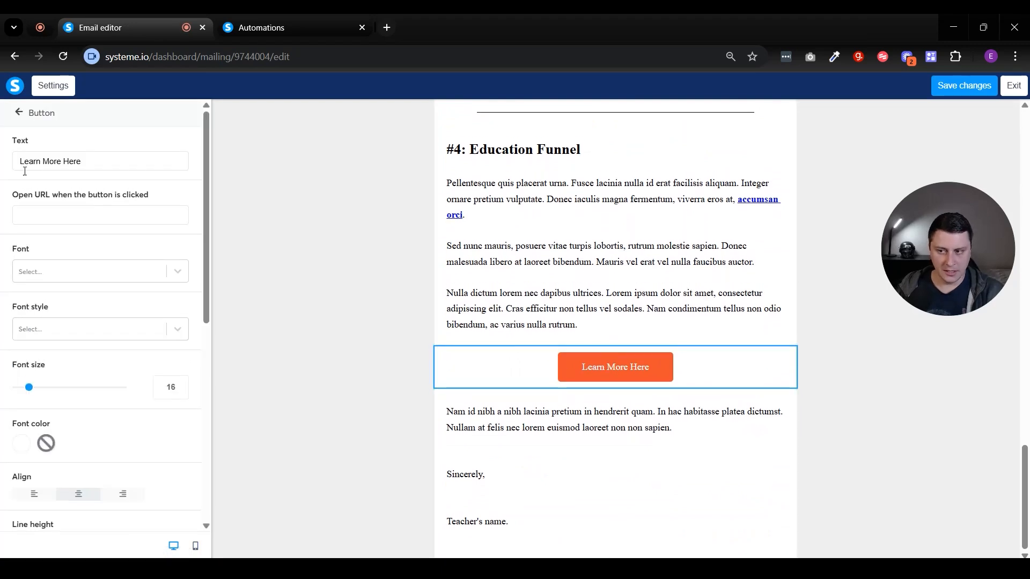
pyautogui.click(52, 219)
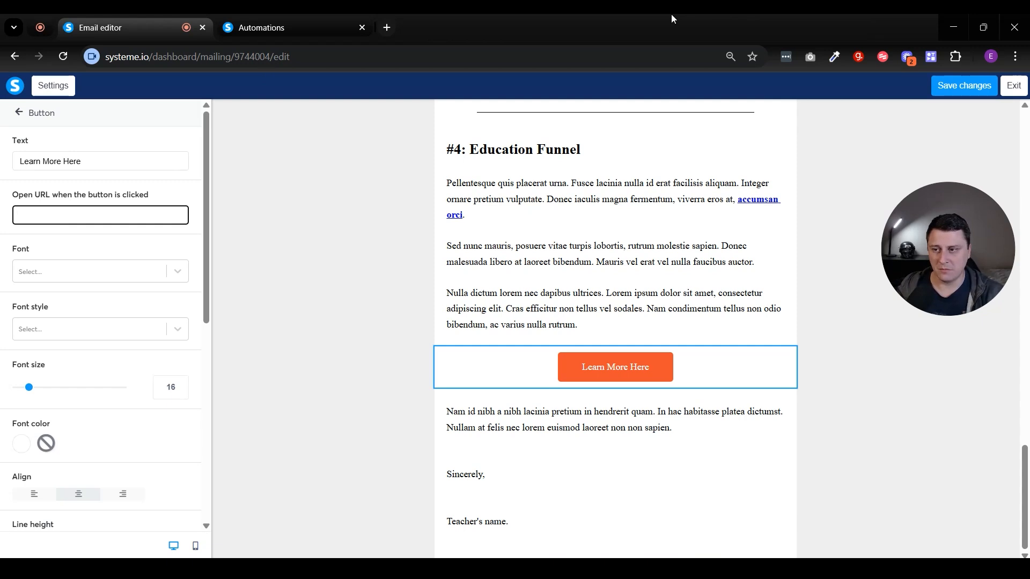
pyautogui.hotkey('ctrl', 'v')
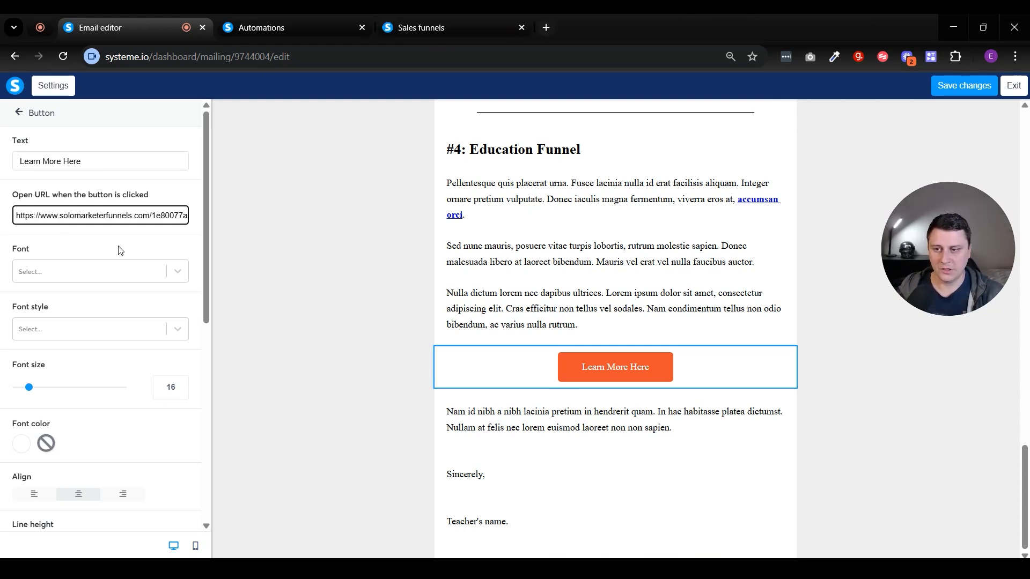
# View the button's target page solomarketerfunnels.com/1e80077a in a new browser tab and examine its heading text
pyautogui.click(549, 28)
pyautogui.write('solomarketerfunnels.com/1e80077a')
pyautogui.press('Return')
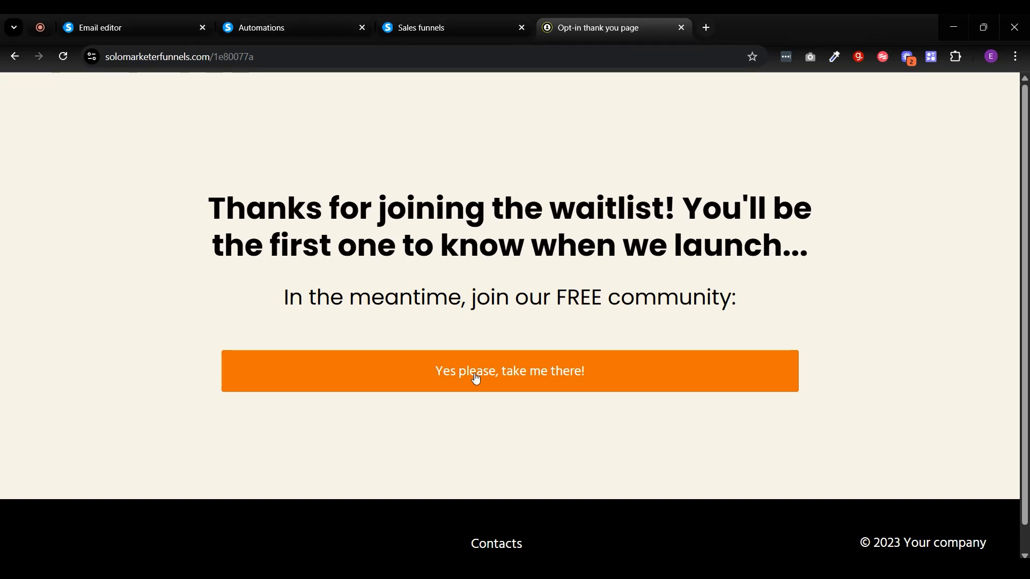
pyautogui.moveTo(385, 297); pyautogui.dragTo(635, 298)
pyautogui.moveTo(209, 210); pyautogui.dragTo(834, 271)
pyautogui.click(834, 271)
# Return to the email editor, save the changes to the email and exit to the newsletter settings
pyautogui.click(128, 16)
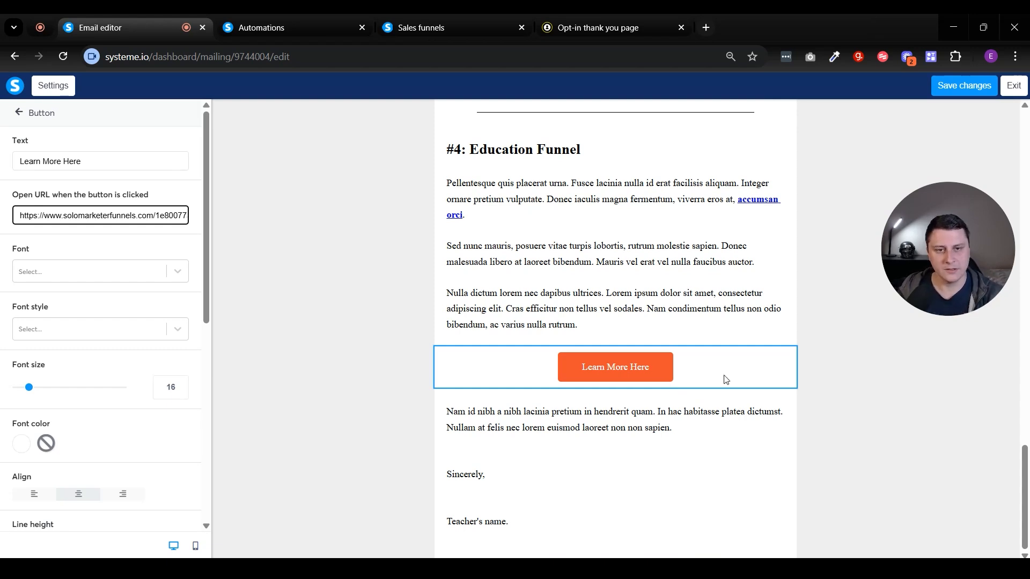
pyautogui.click(985, 89)
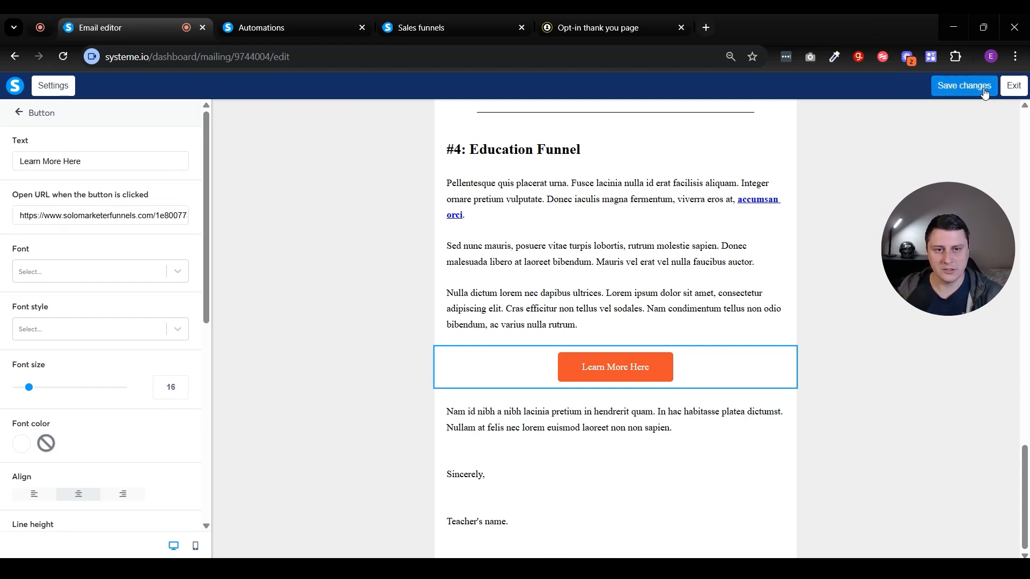
pyautogui.click(1009, 86)
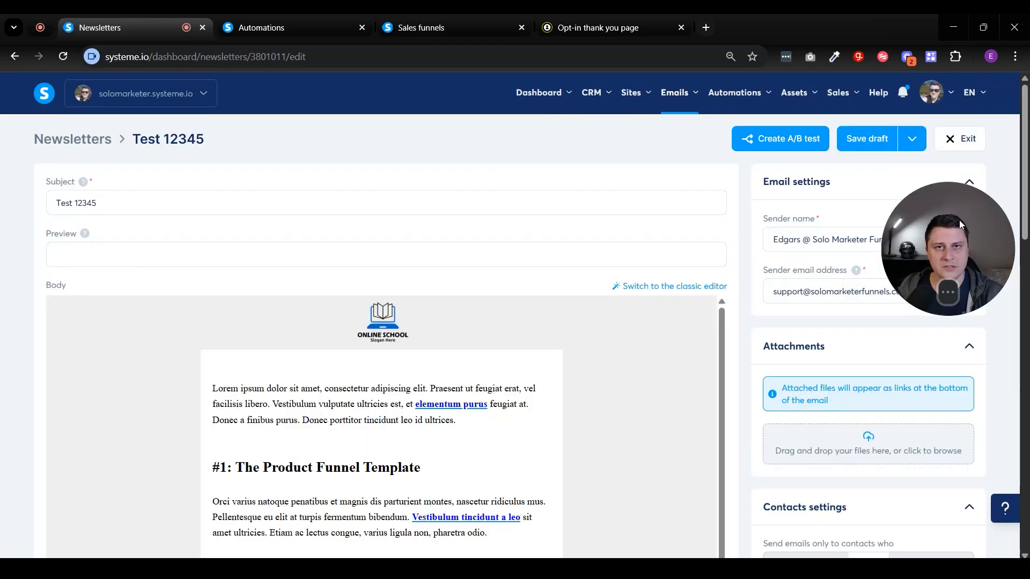
# Include the TEST tag in the newsletter's contacts settings
pyautogui.moveTo(948, 229); pyautogui.dragTo(1, 541)
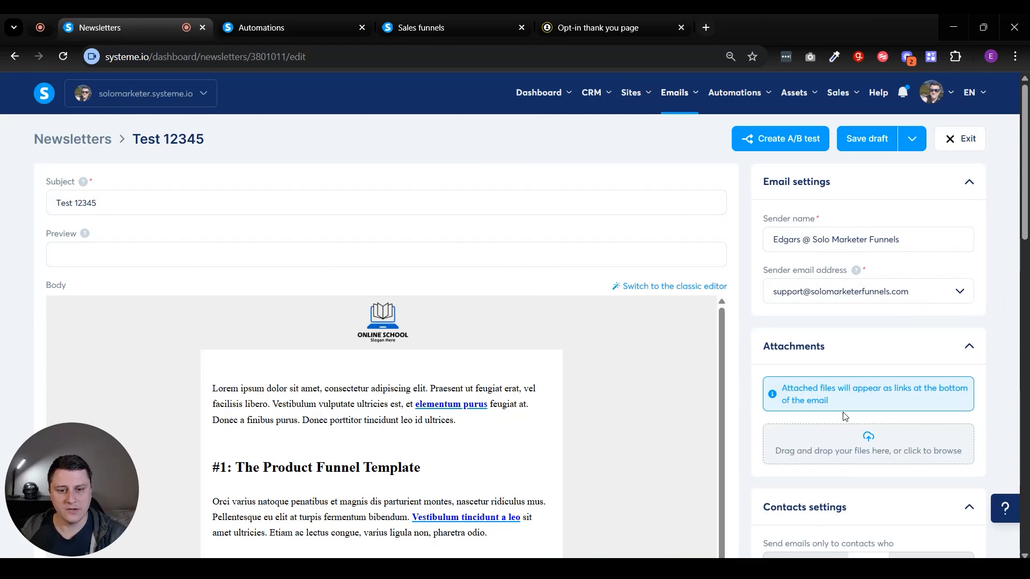
pyautogui.scroll(-10, 863, 421)
pyautogui.scroll(-5, 864, 514)
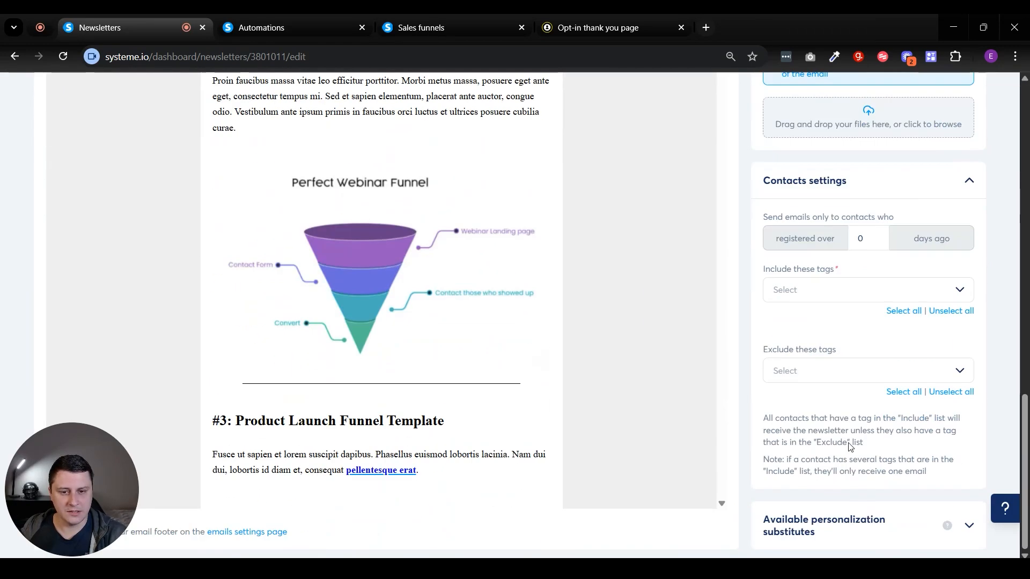
pyautogui.scroll(3, 840, 370)
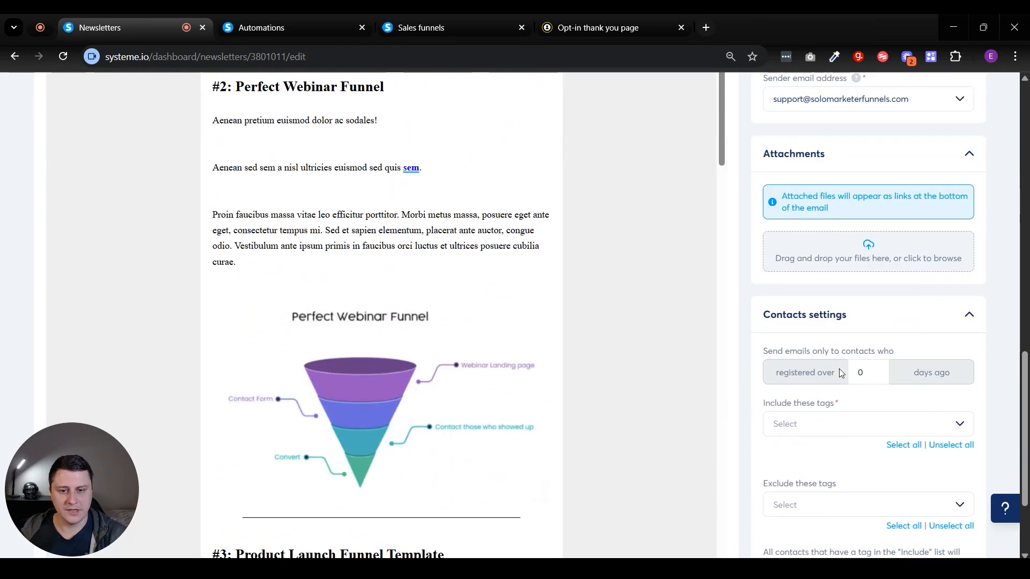
pyautogui.click(824, 424)
pyautogui.write('test')
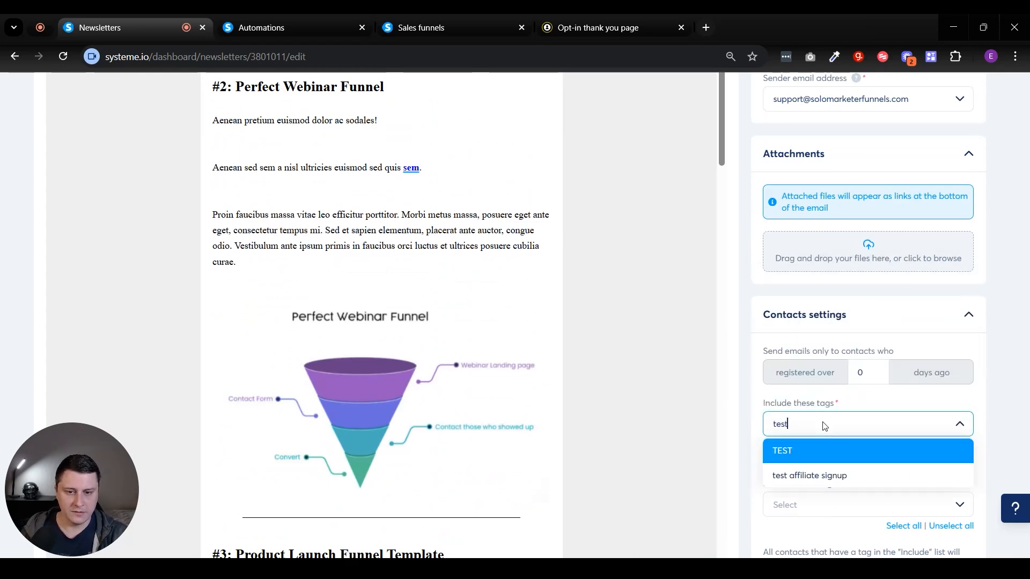
pyautogui.press('Return')
# Save the newsletter and schedule it for September 25, 2025
pyautogui.scroll(3, 872, 349)
pyautogui.scroll(8, 871, 348)
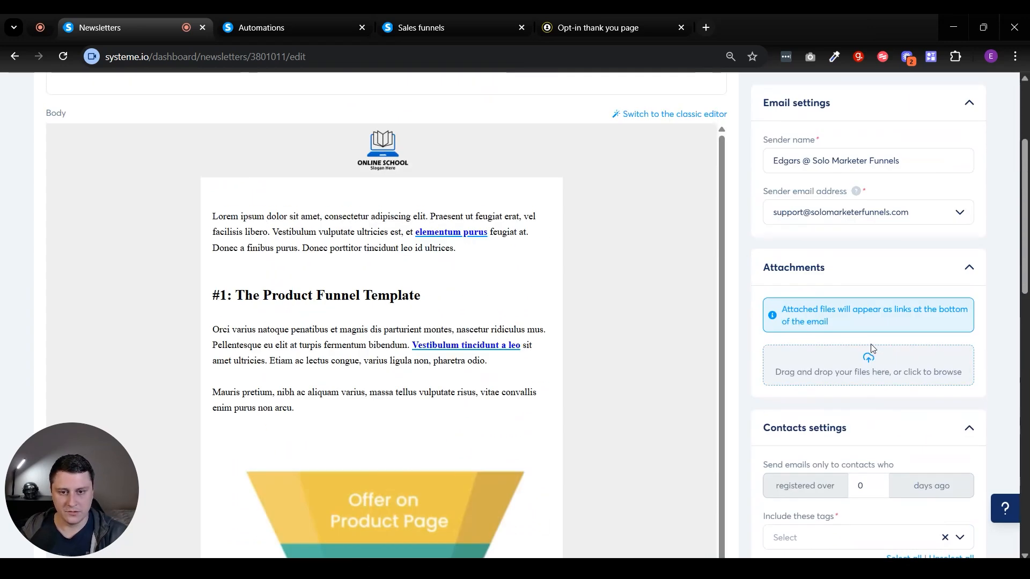
pyautogui.scroll(-10, 872, 349)
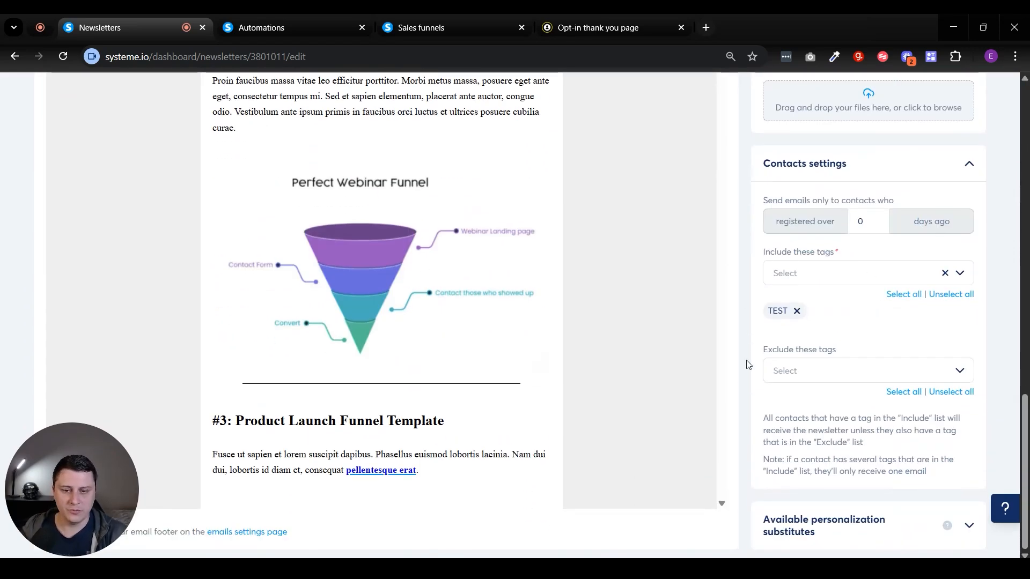
pyautogui.scroll(10, 740, 354)
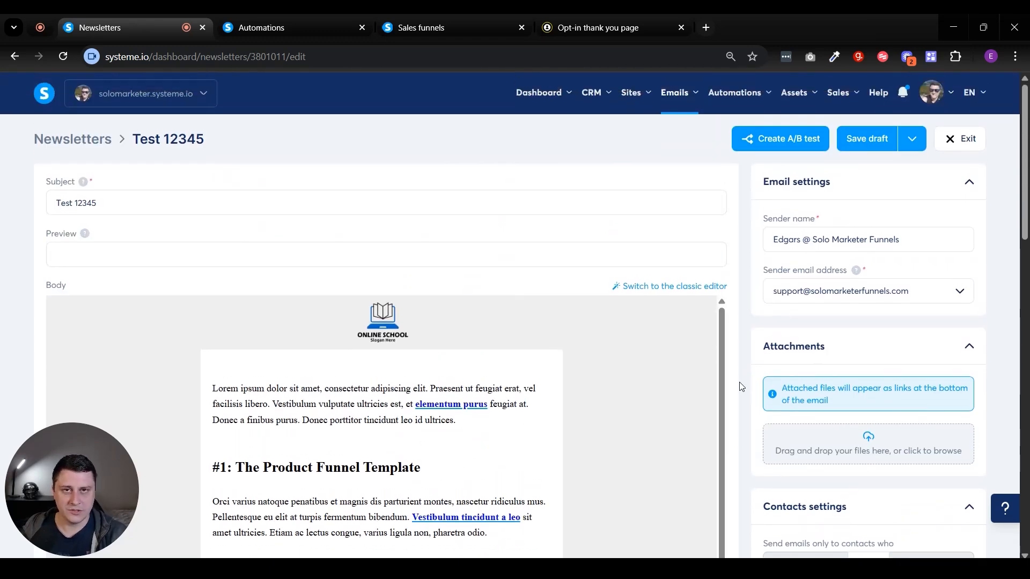
pyautogui.click(912, 139)
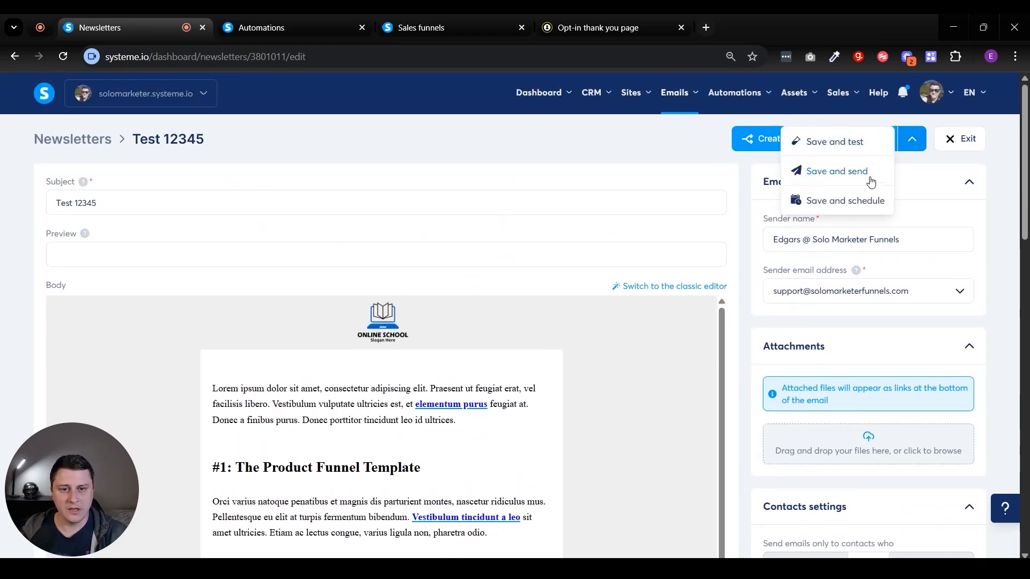
pyautogui.click(846, 200)
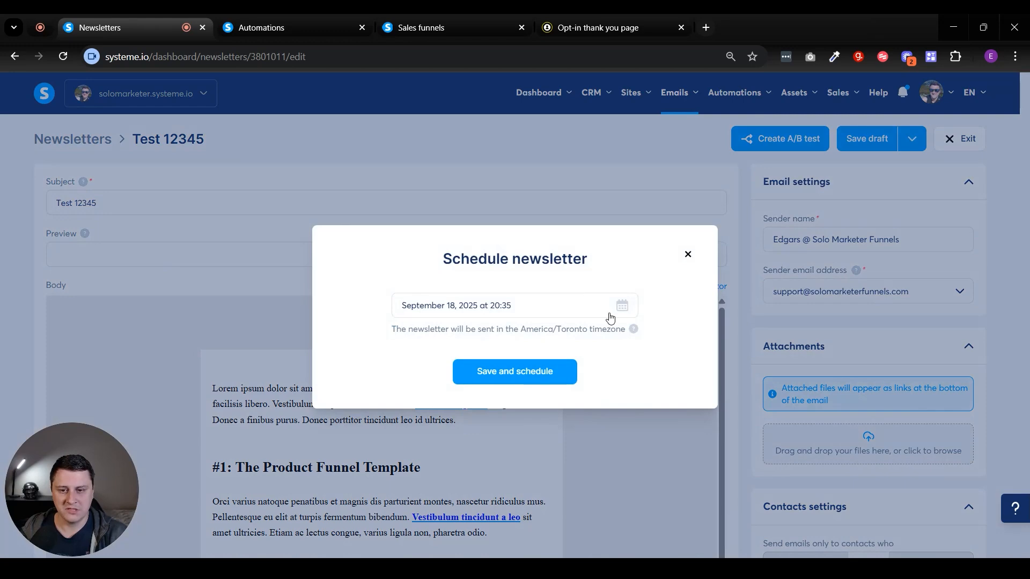
pyautogui.click(622, 306)
pyautogui.click(506, 448)
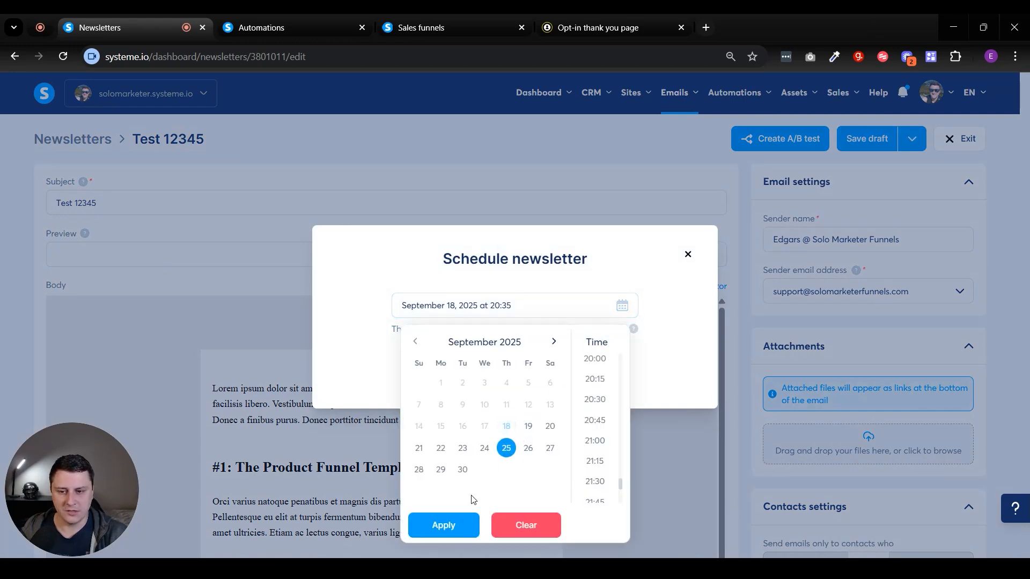
pyautogui.click(443, 525)
pyautogui.click(499, 370)
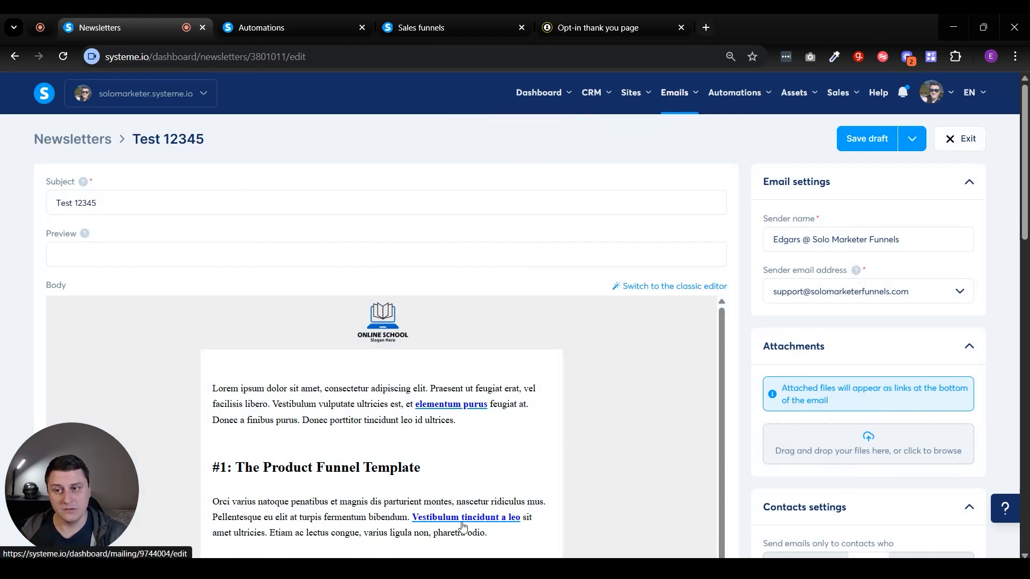
# Start a new automation rule and add the "Email link clicked" trigger
pyautogui.moveTo(733, 95)
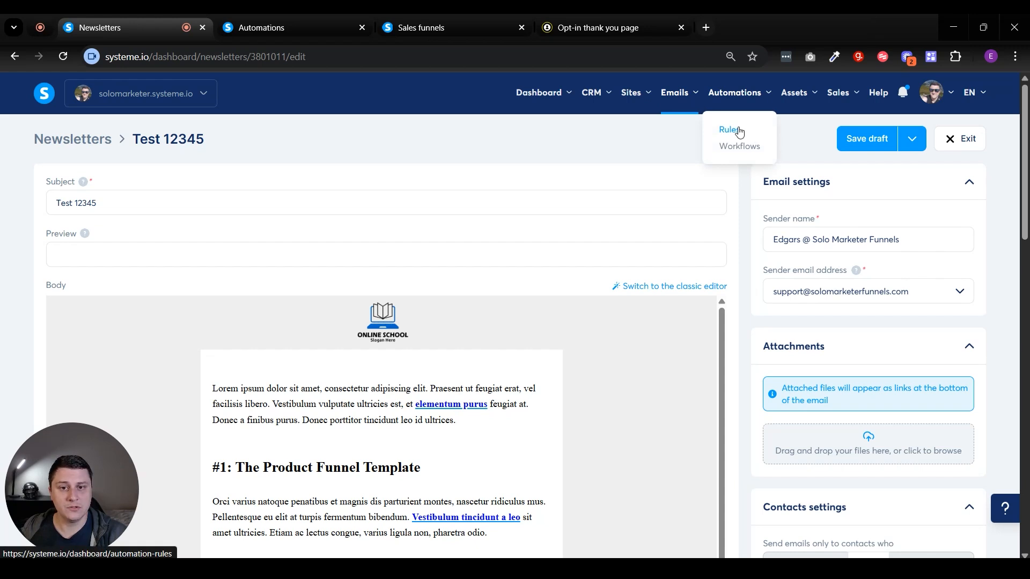
pyautogui.click(242, 20)
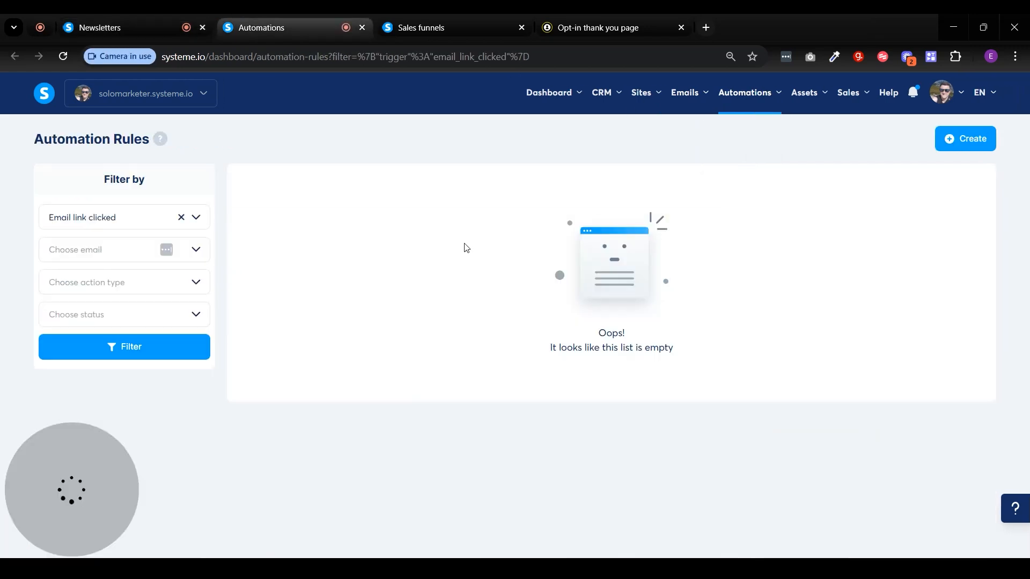
pyautogui.click(957, 137)
pyautogui.click(457, 193)
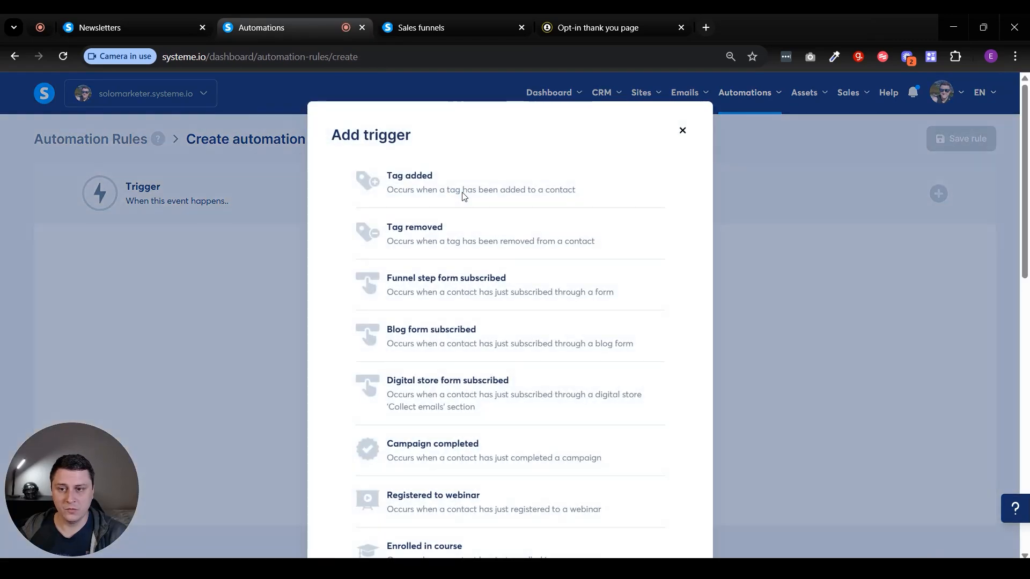
pyautogui.scroll(-9, 616, 224)
pyautogui.scroll(-4, 619, 225)
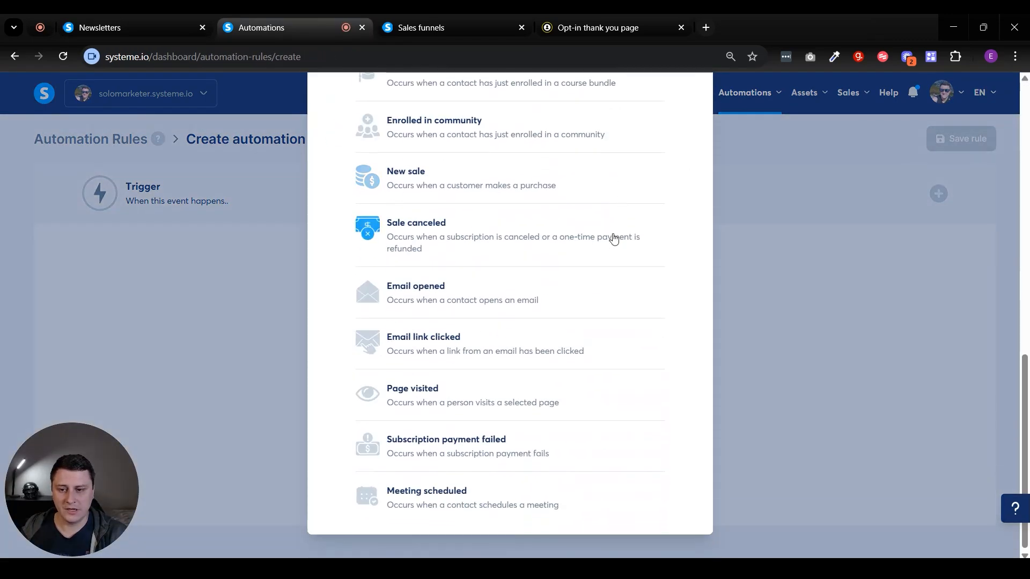
pyautogui.click(454, 343)
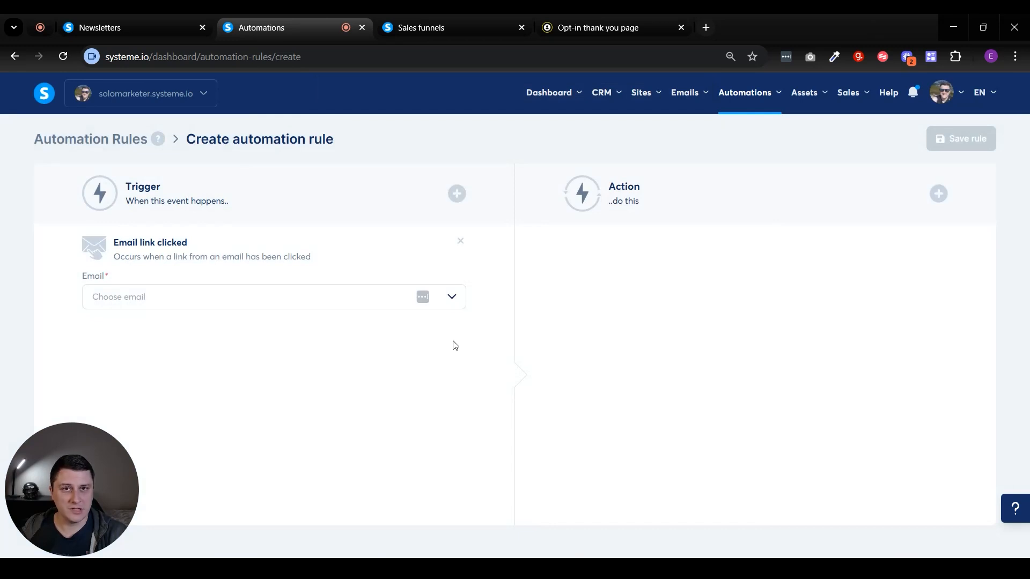
pyautogui.click(178, 300)
pyautogui.write('test 12345')
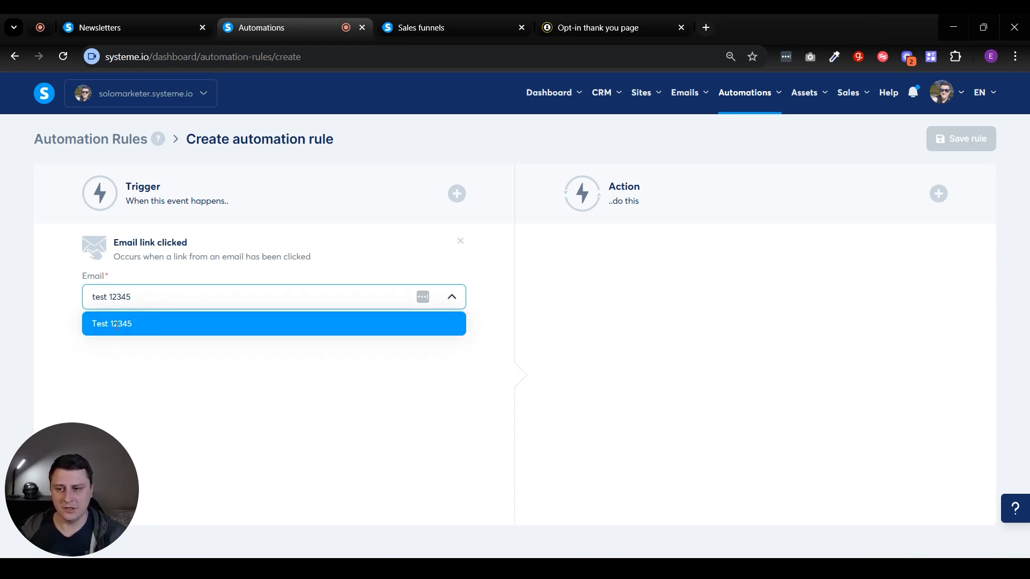
pyautogui.click(144, 328)
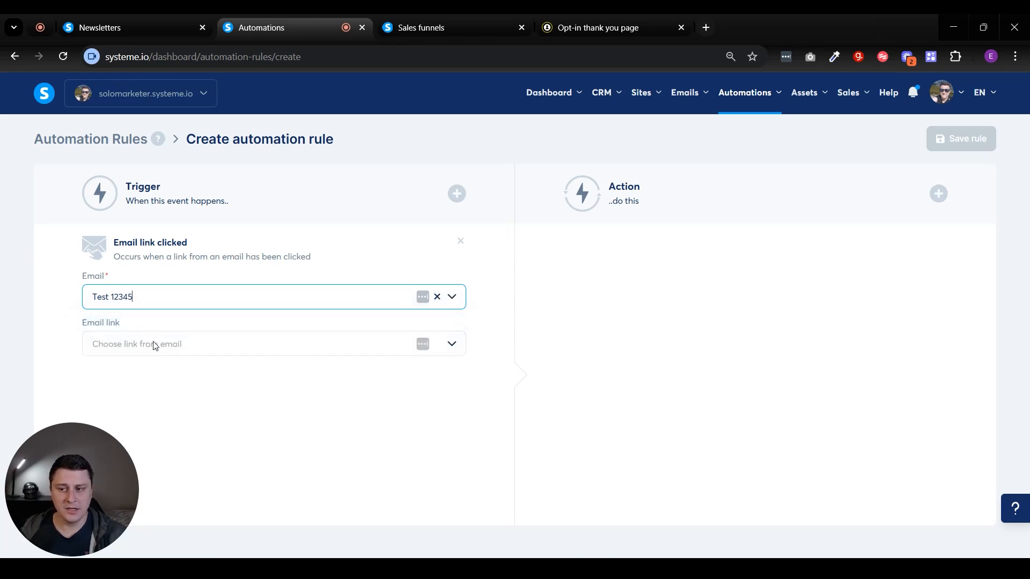
pyautogui.click(154, 346)
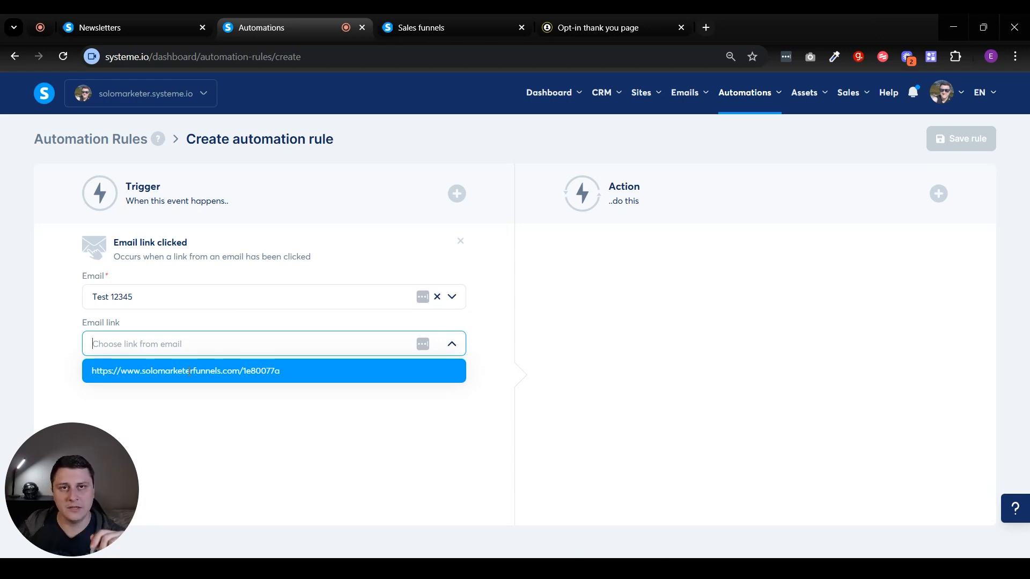
pyautogui.click(189, 371)
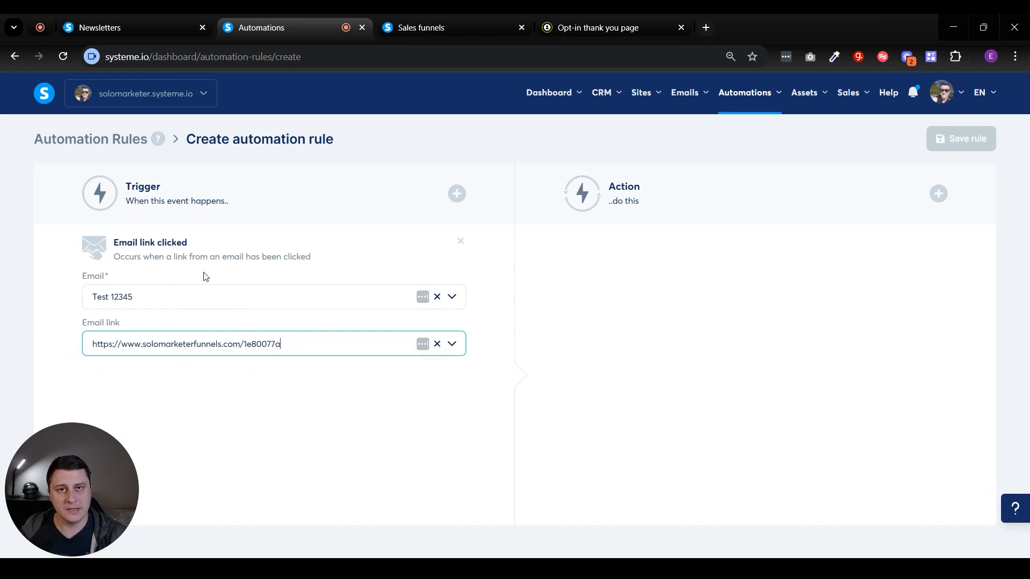
pyautogui.click(938, 193)
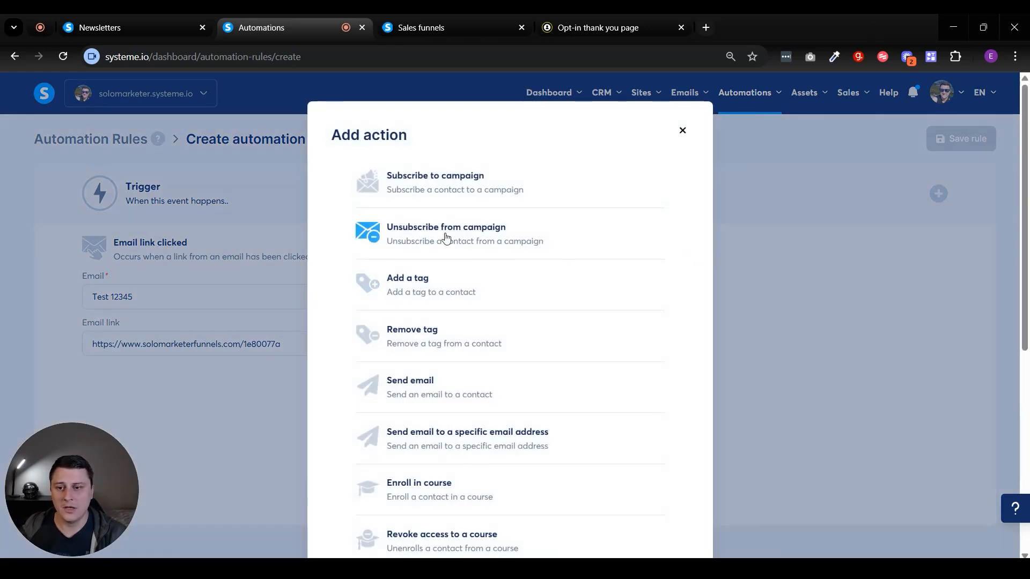
pyautogui.click(481, 290)
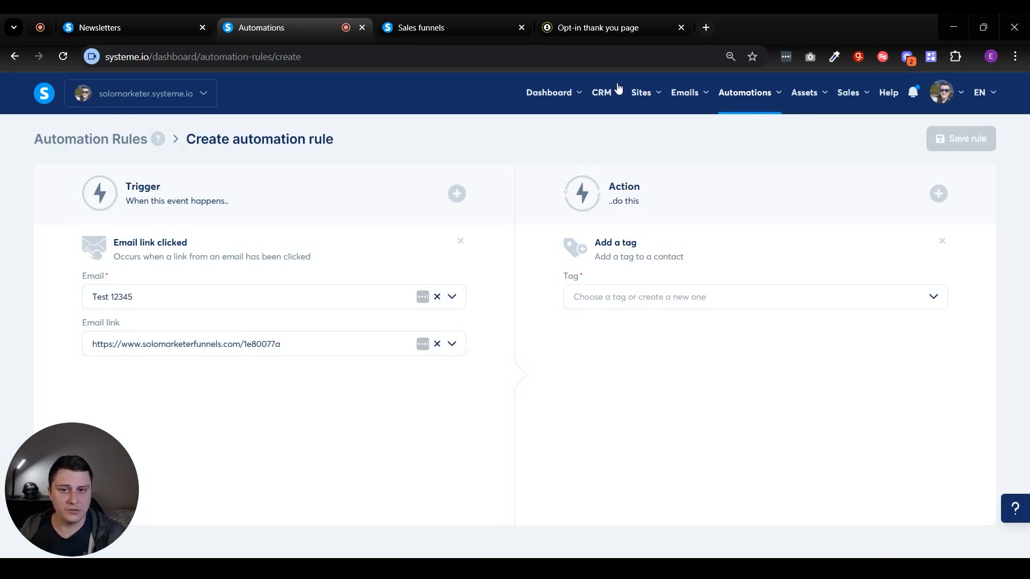
pyautogui.moveTo(603, 92)
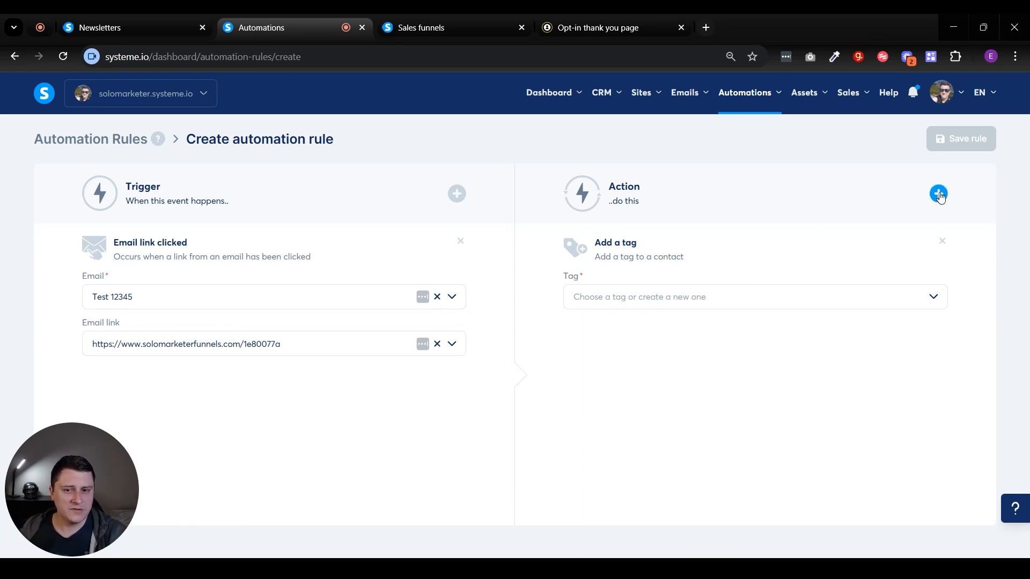
pyautogui.click(943, 242)
pyautogui.click(938, 198)
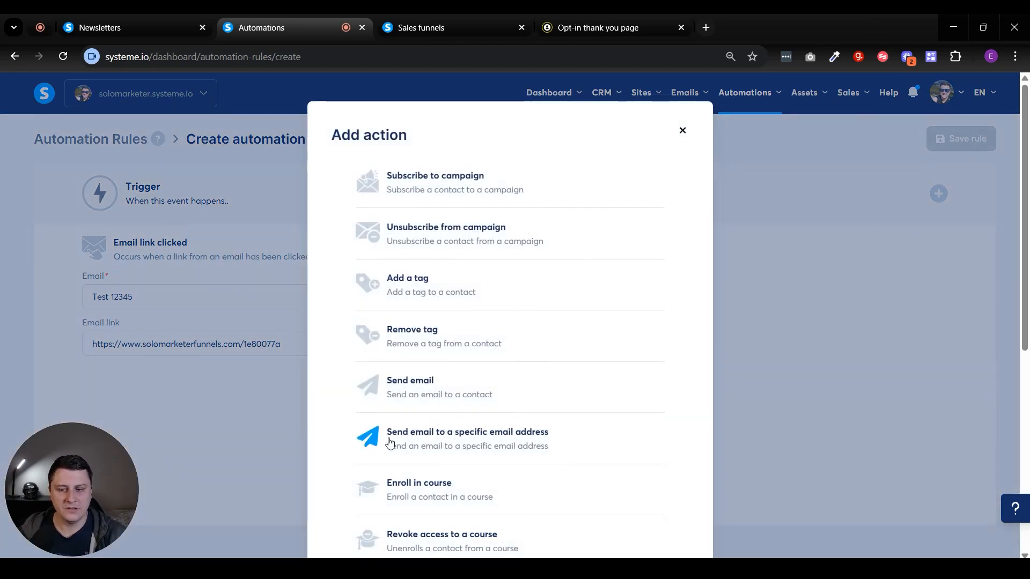
pyautogui.scroll(-6, 468, 351)
pyautogui.scroll(6, 546, 300)
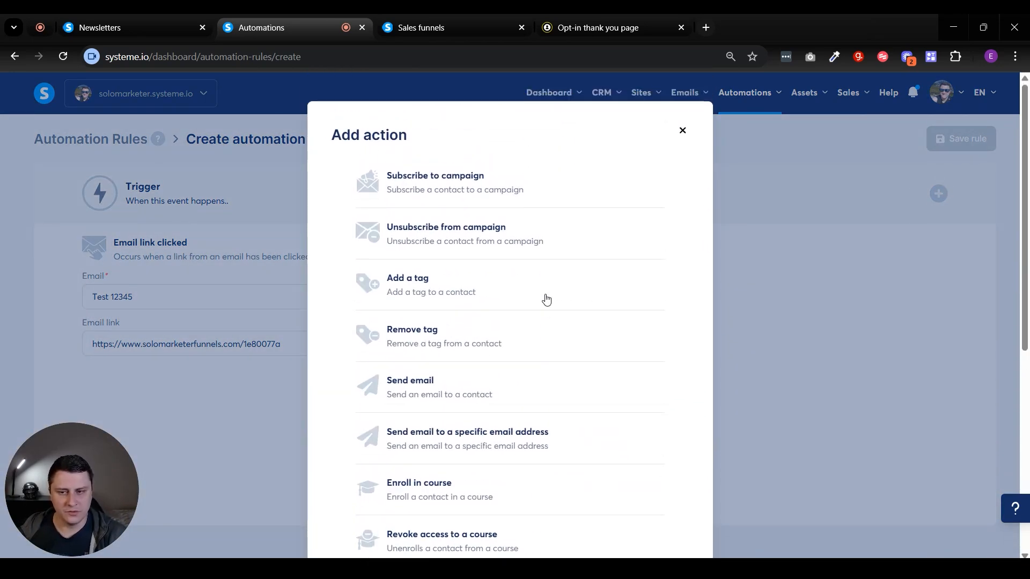
pyautogui.click(681, 132)
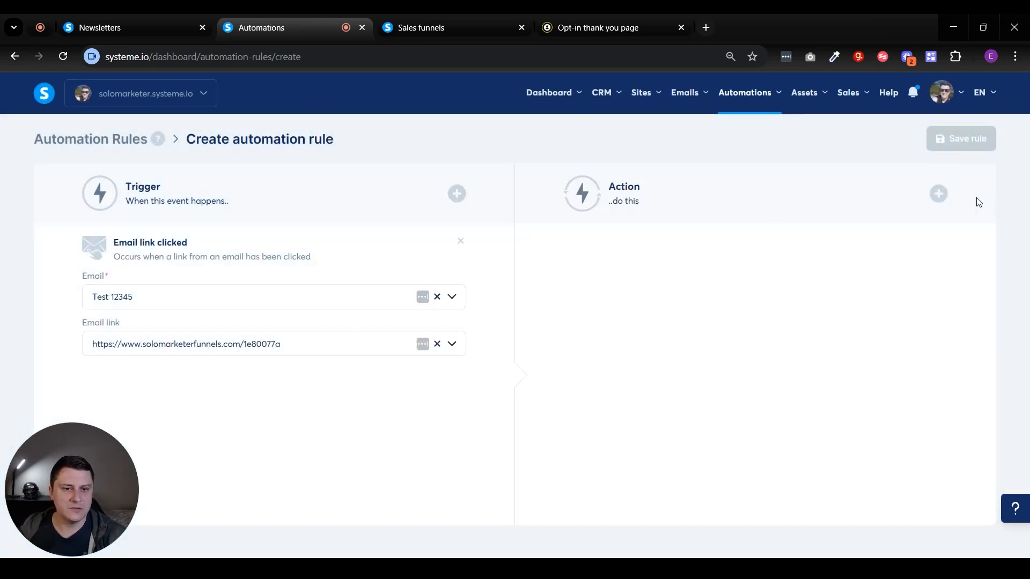
# Add the "Add a tag" action to the automation rule
pyautogui.click(938, 194)
pyautogui.click(460, 291)
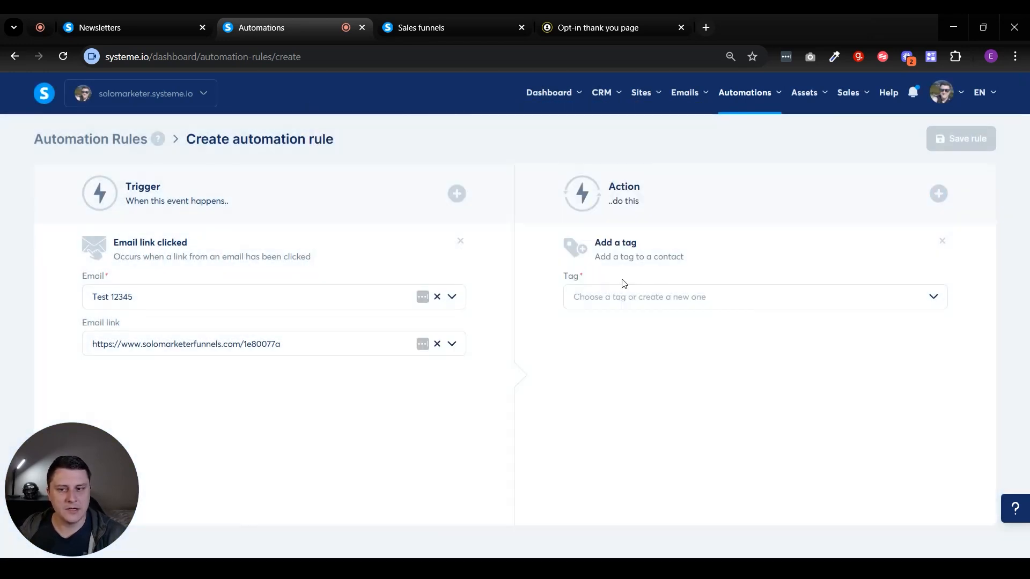